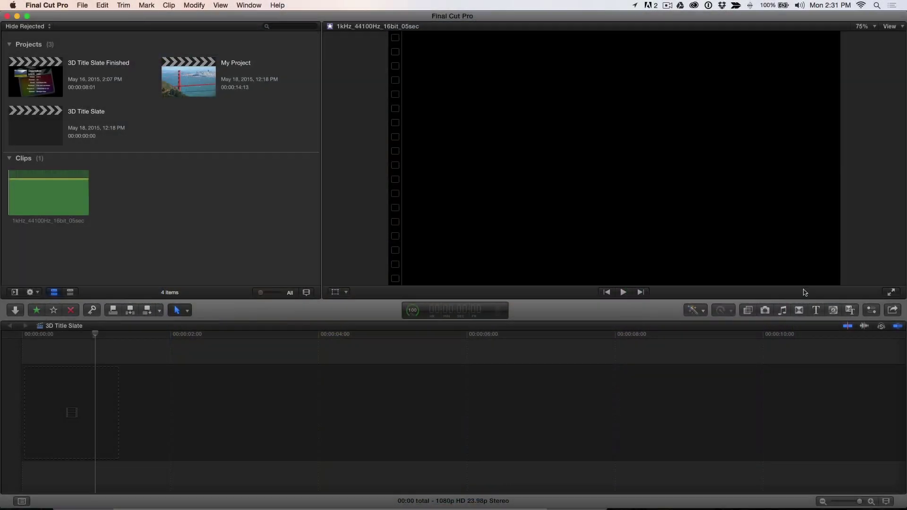
# Step: Append the 3D Rotate 3D title to the timeline and accept 1080p HD 23.98p video properties
pyautogui.click(815, 311)
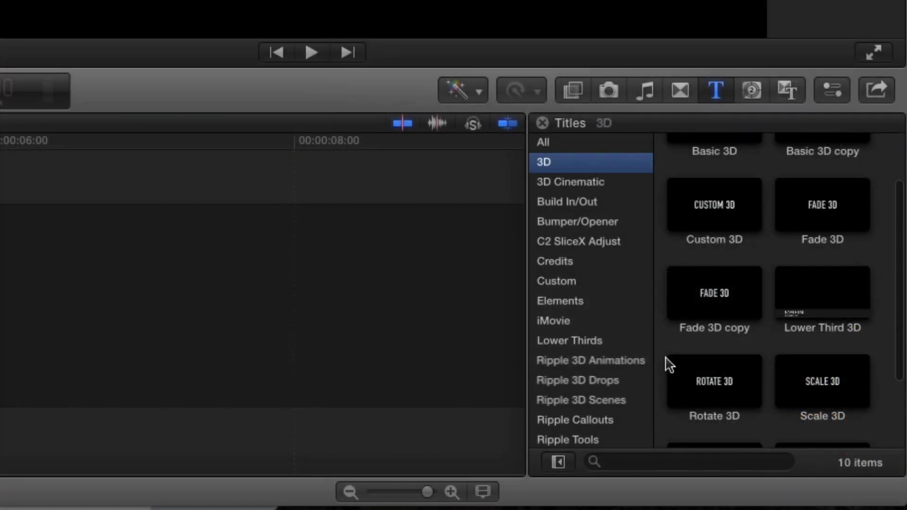
pyautogui.scroll(-3, 811, 444)
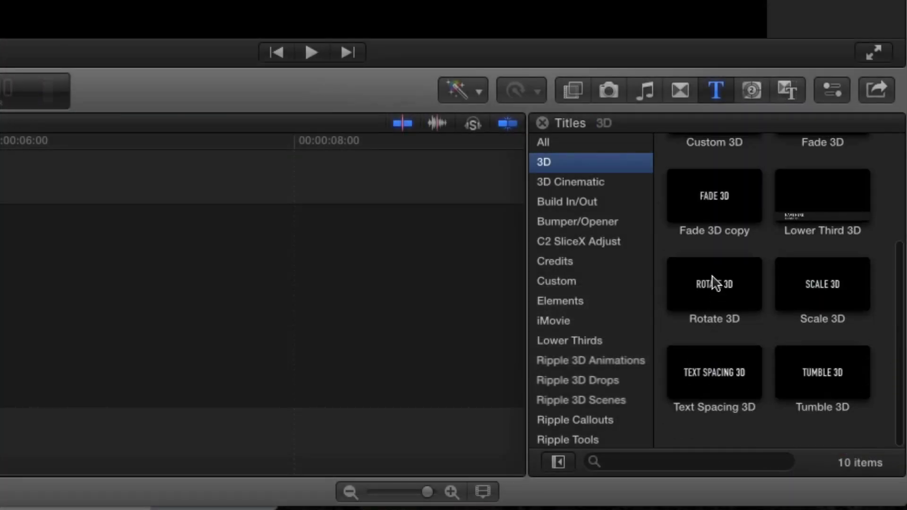
pyautogui.scroll(1, 713, 302)
pyautogui.click(711, 288)
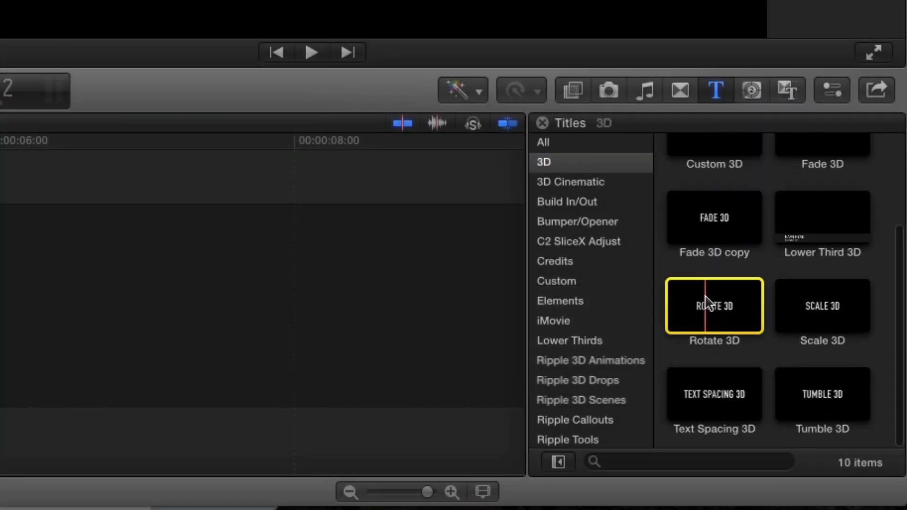
pyautogui.press('q')
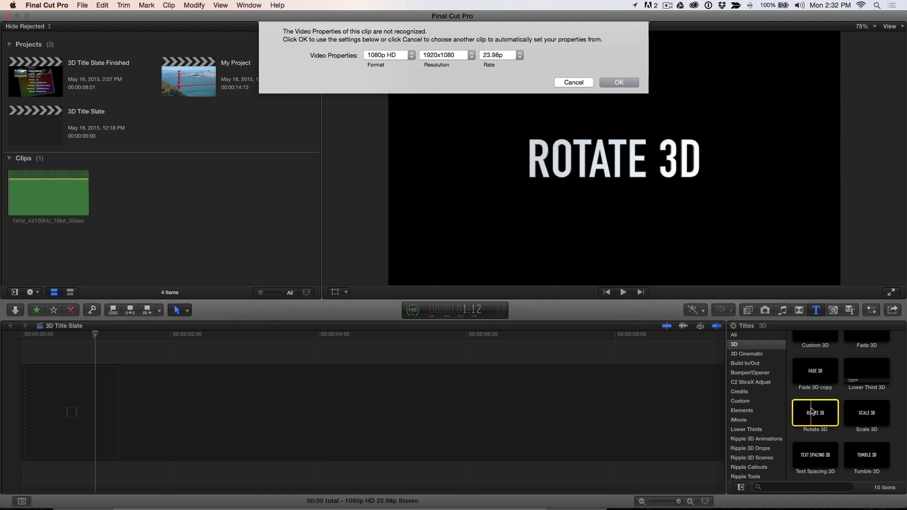
pyautogui.press('Return')
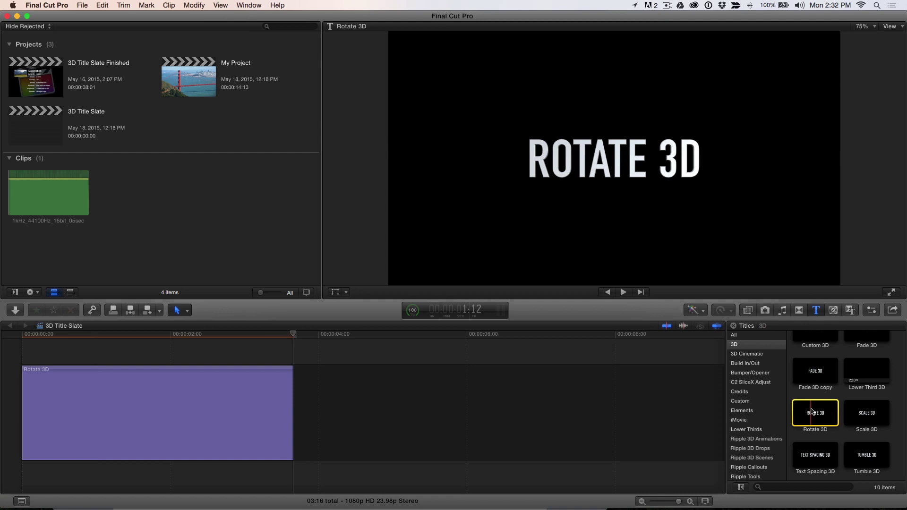
# Step: Set the Rotate 3D title's Animation Style to Cascade, uncheck Build In, and set Fade Duration Out to 0
pyautogui.click(816, 310)
pyautogui.hotkey('shift', 'z')
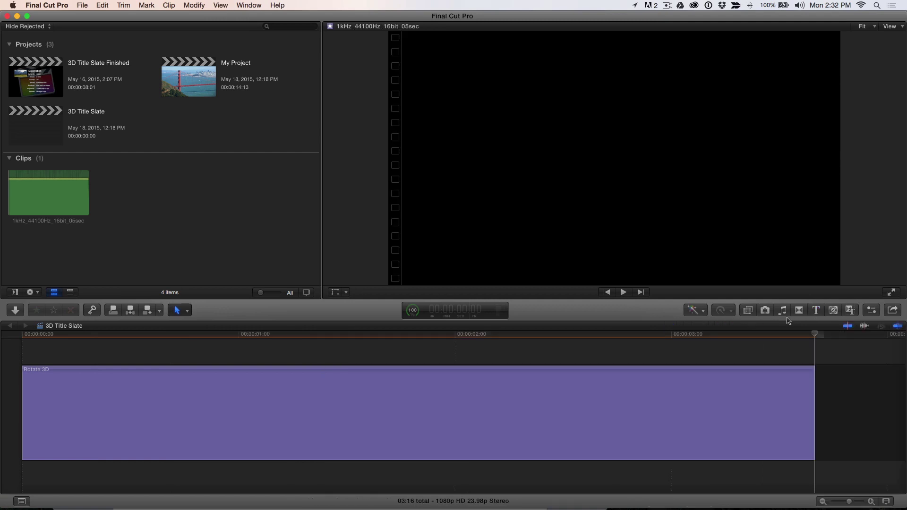
pyautogui.click(403, 336)
pyautogui.press('super+4')
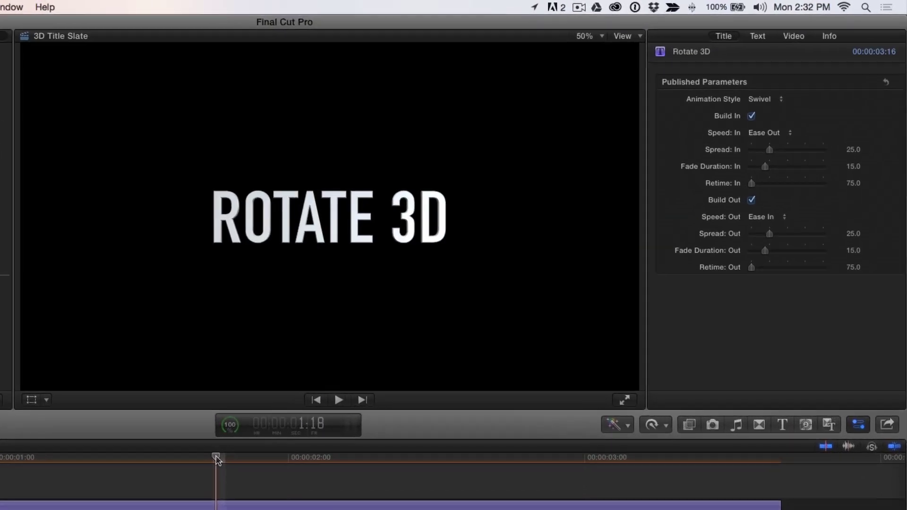
pyautogui.click(763, 99)
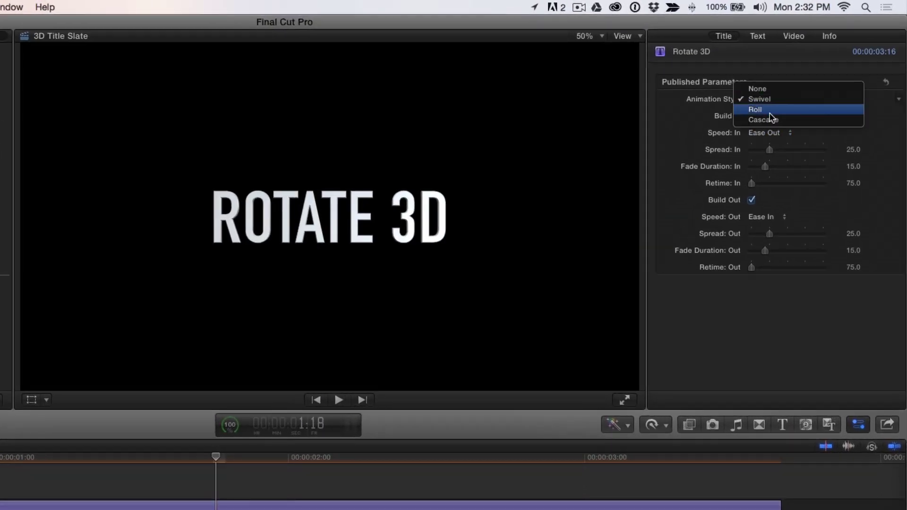
pyautogui.click(771, 120)
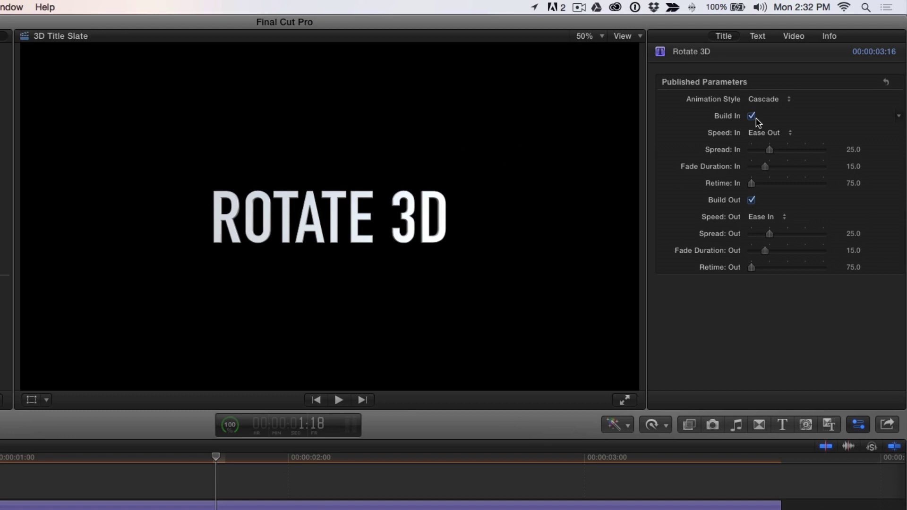
pyautogui.click(752, 116)
pyautogui.moveTo(765, 250); pyautogui.dragTo(740, 253)
# Step: Set the title's text size to 800 and its advanced baseline to -158
pyautogui.click(755, 36)
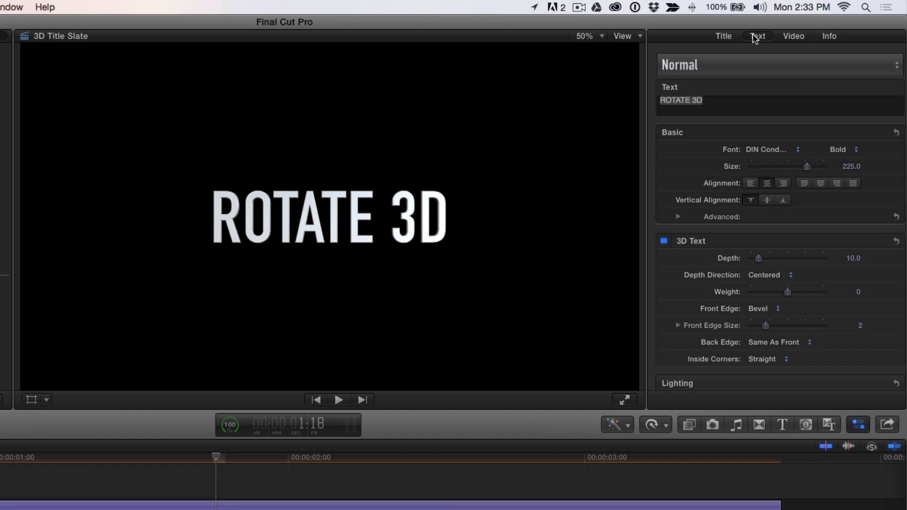
pyautogui.click(850, 167)
pyautogui.write('800')
pyautogui.press('Return')
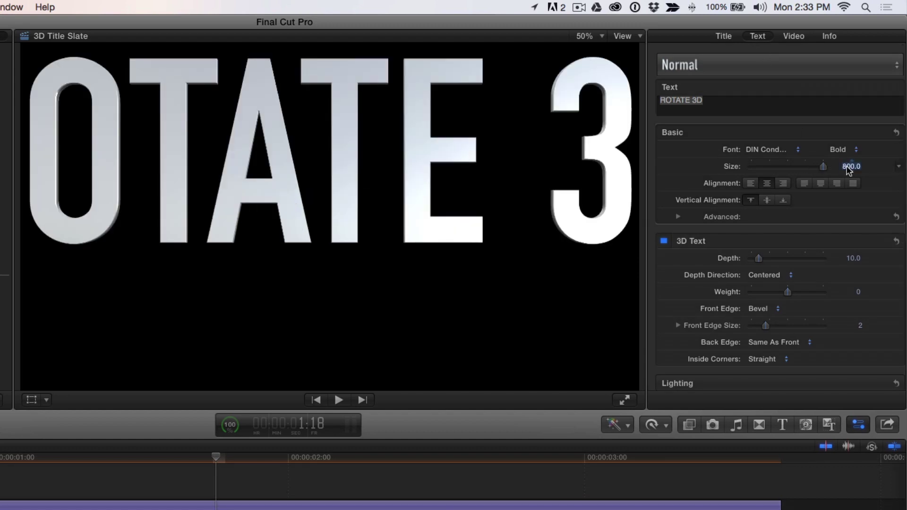
pyautogui.click(678, 216)
pyautogui.moveTo(787, 286); pyautogui.dragTo(750, 284)
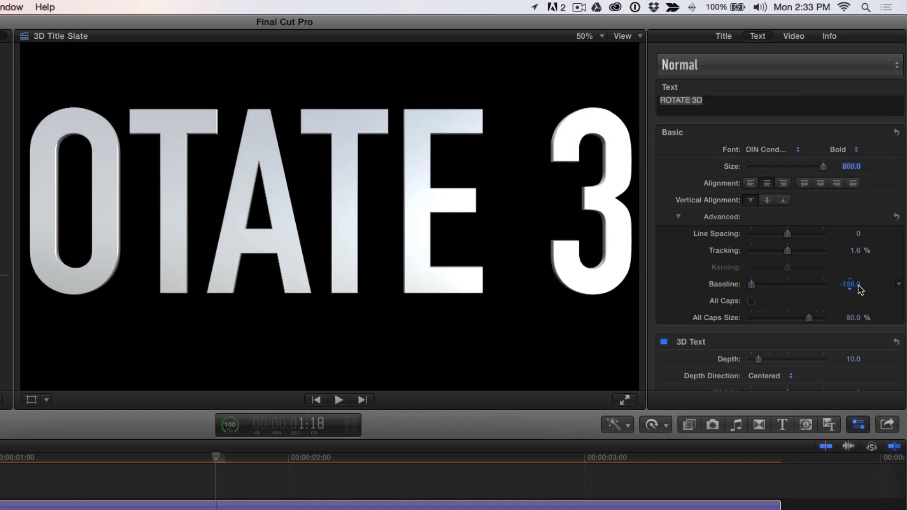
pyautogui.moveTo(858, 289); pyautogui.dragTo(846, 284)
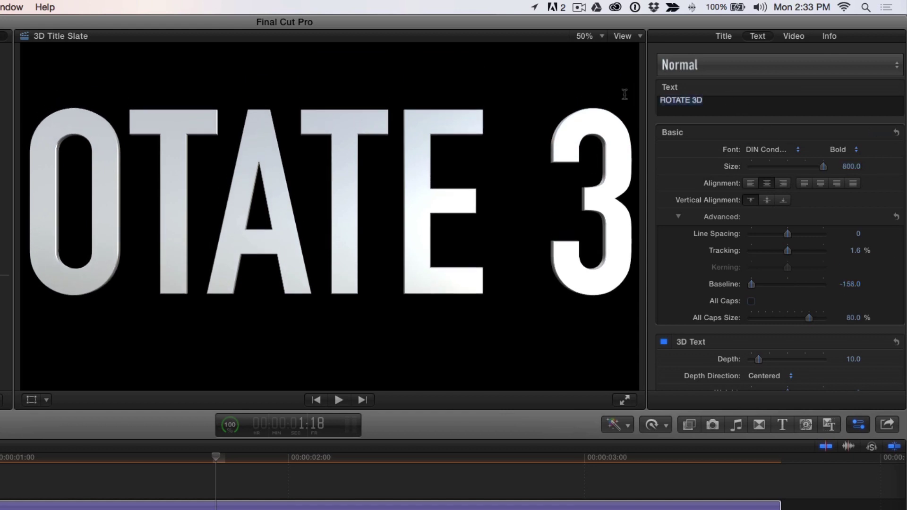
# Step: Change the title text to 10 and apply the Metal Chrome material
pyautogui.write('10')
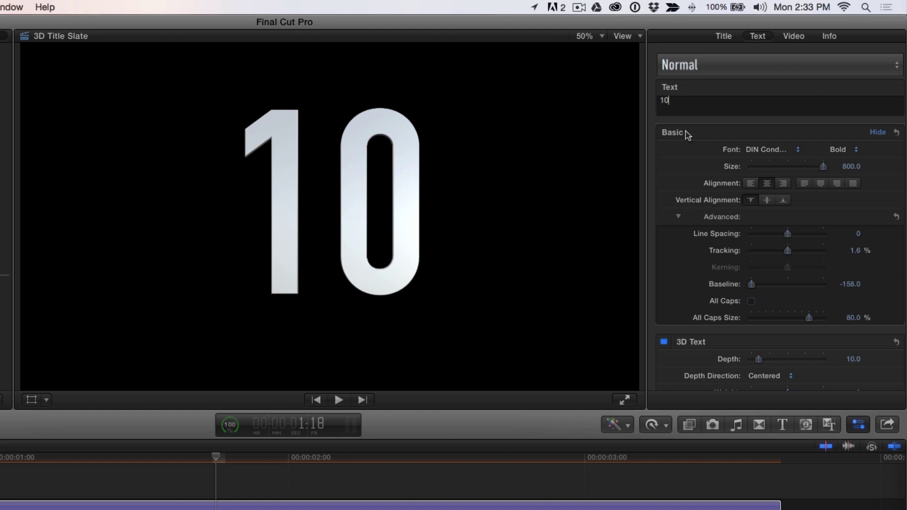
pyautogui.scroll(-10, 697, 141)
pyautogui.scroll(-3, 699, 148)
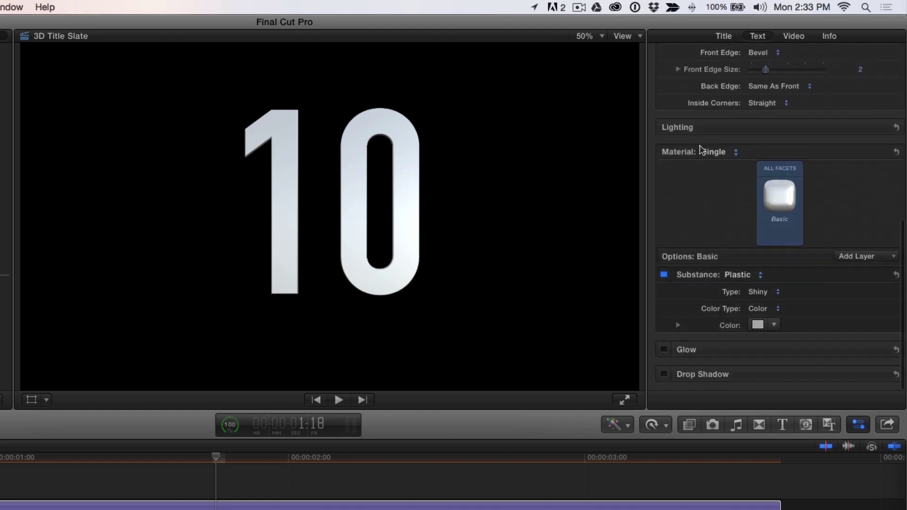
pyautogui.click(780, 198)
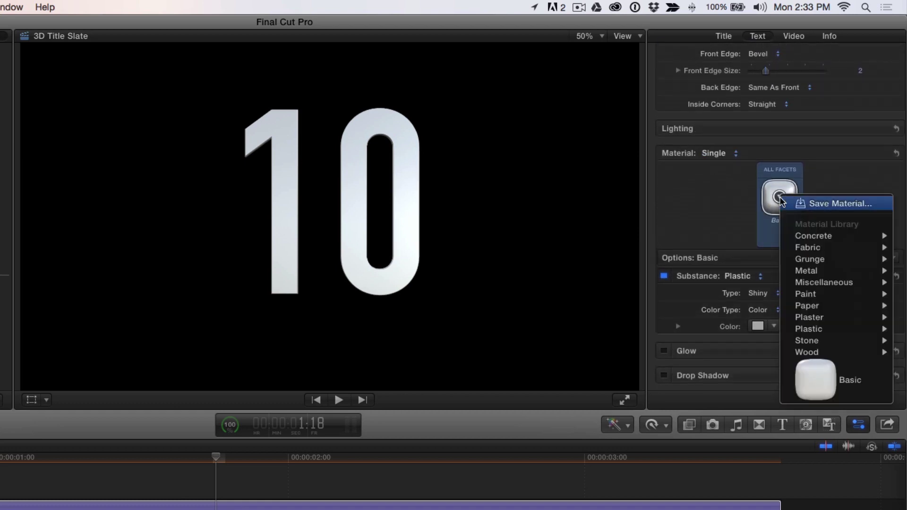
pyautogui.moveTo(806, 271)
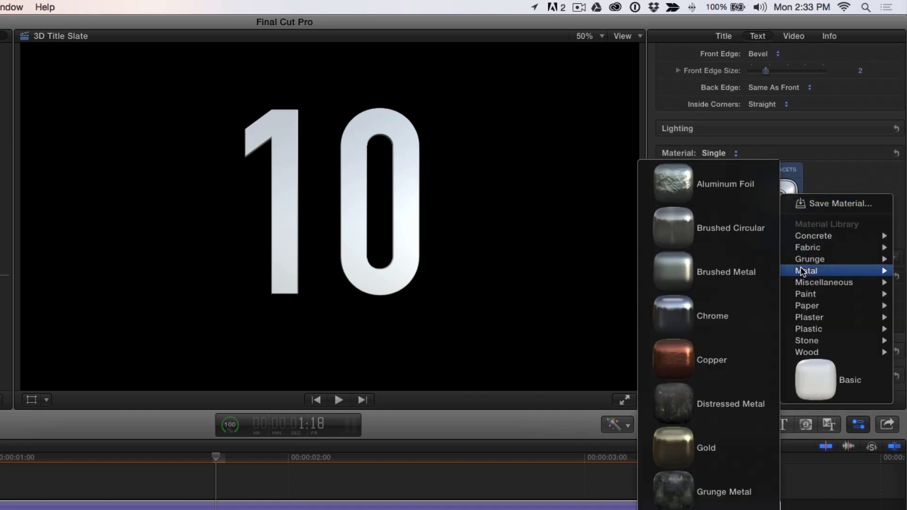
pyautogui.click(708, 316)
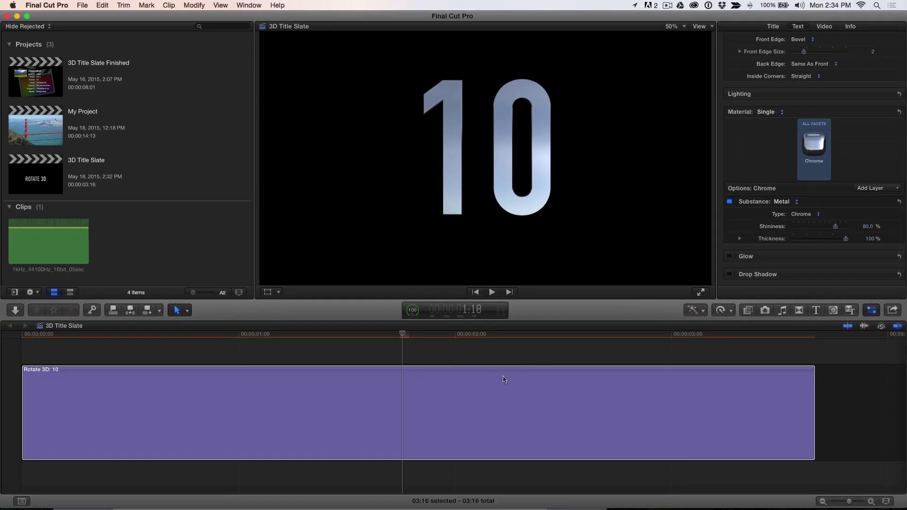
# Step: Trim the Rotate 3D: 10 clip to a one-second duration
pyautogui.click(453, 401)
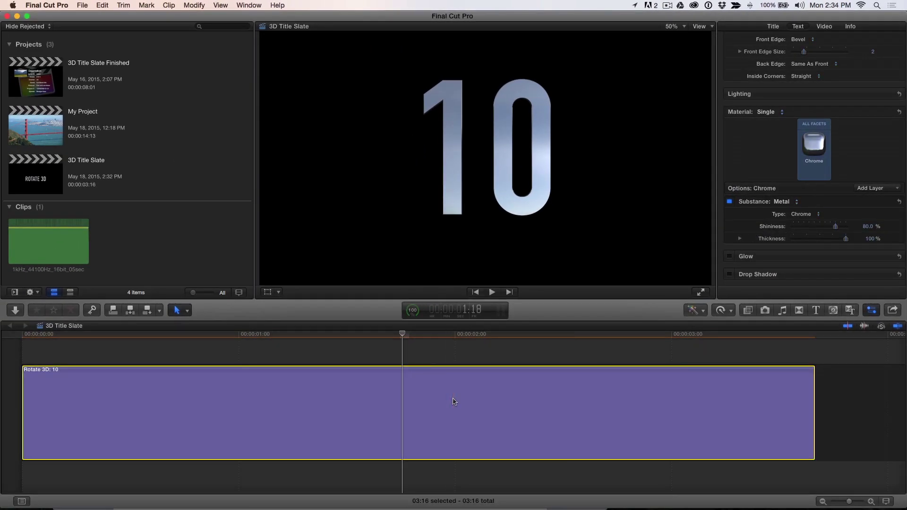
pyautogui.hotkey('ctrl', 'd')
pyautogui.write('100')
pyautogui.press('Return')
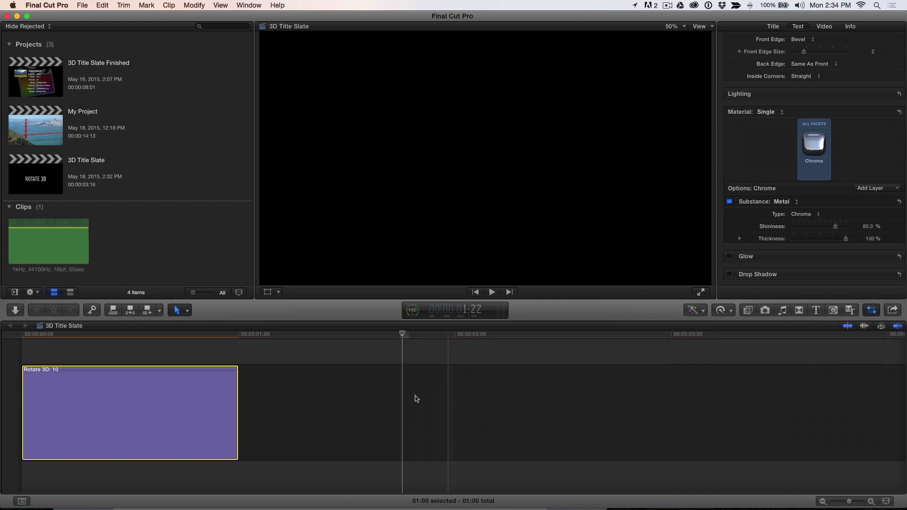
# Step: Paste copies of the title after it to build nine one-second clips
pyautogui.click(123, 350)
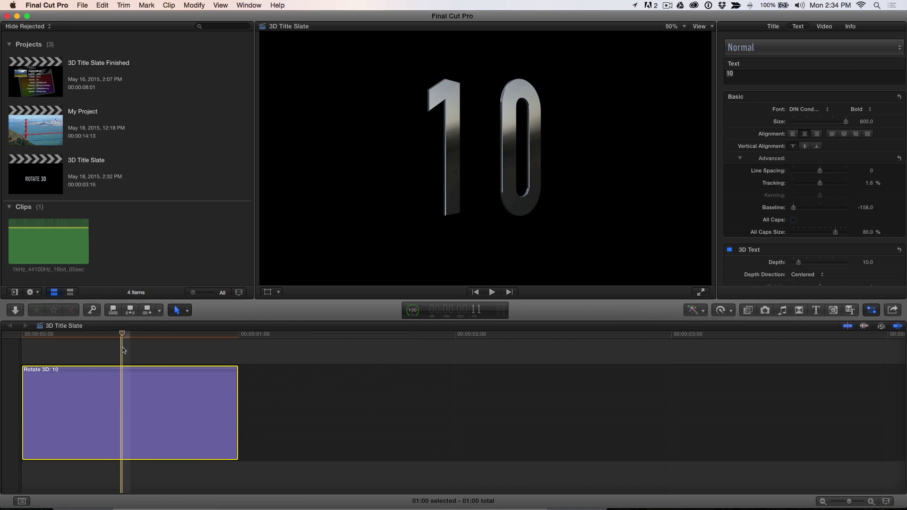
pyautogui.press('space')
pyautogui.press('super+v')
pyautogui.press('super+v')
pyautogui.press('super+v')
pyautogui.press('super+v')
pyautogui.press('super+v')
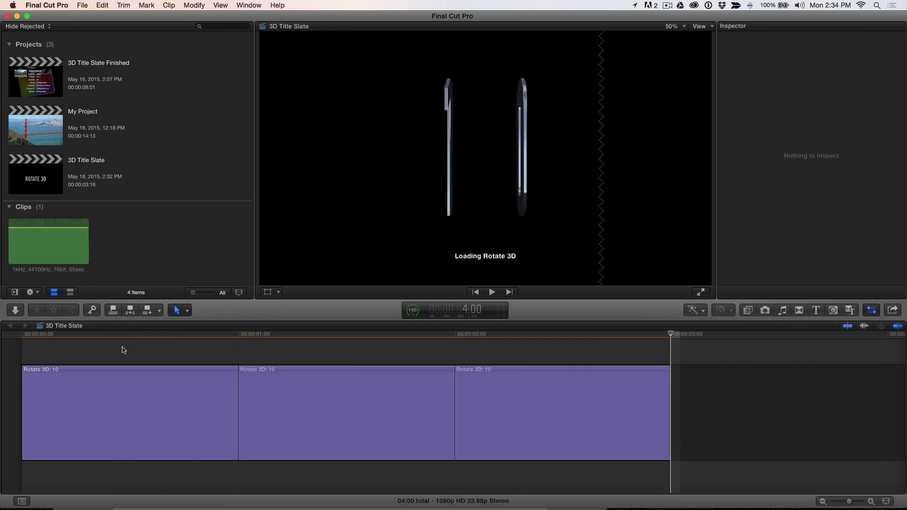
pyautogui.press('super+v')
pyautogui.press('super+v')
pyautogui.press('super+v')
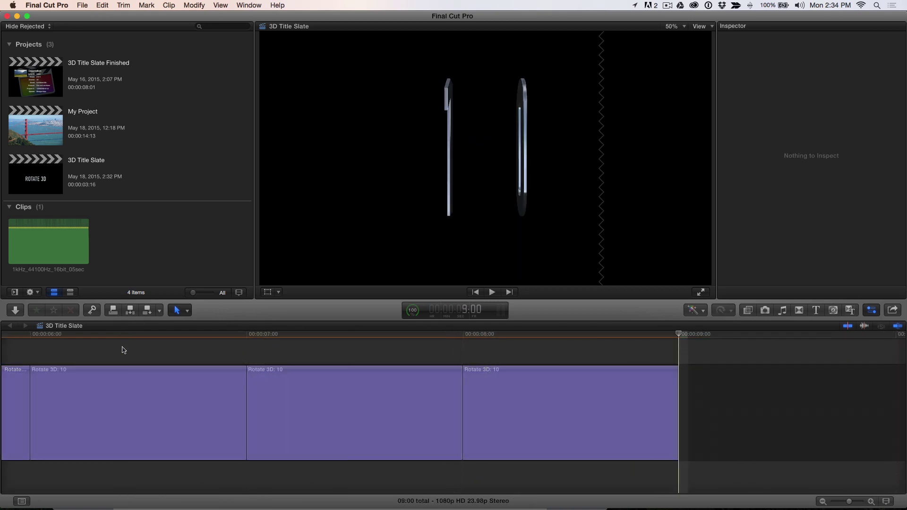
pyautogui.hotkey('shift', 'z')
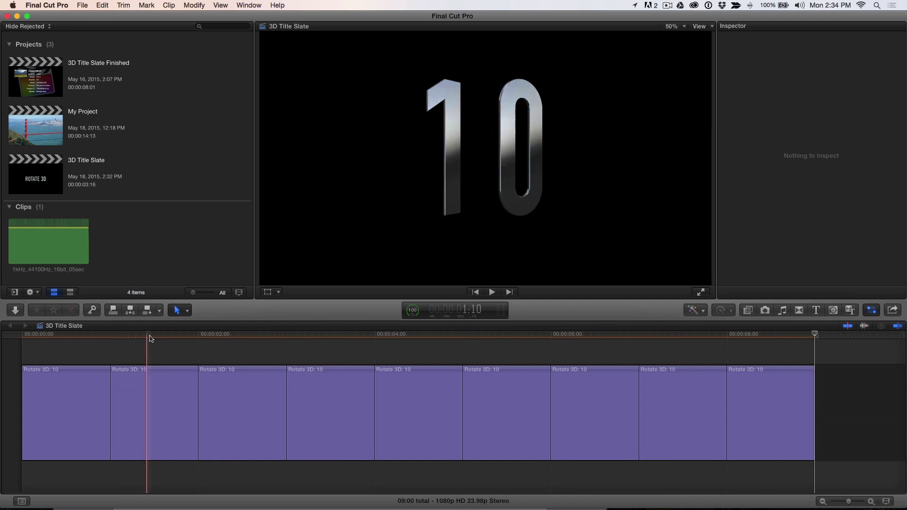
# Step: Change the second clip's number to 9 and continue through the clips down to 2
pyautogui.click(149, 412)
pyautogui.write('9')
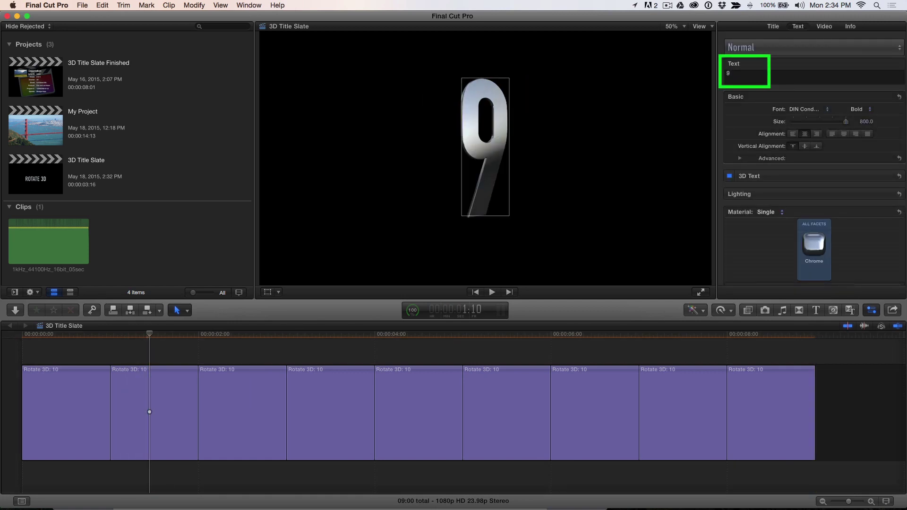
pyautogui.click(255, 334)
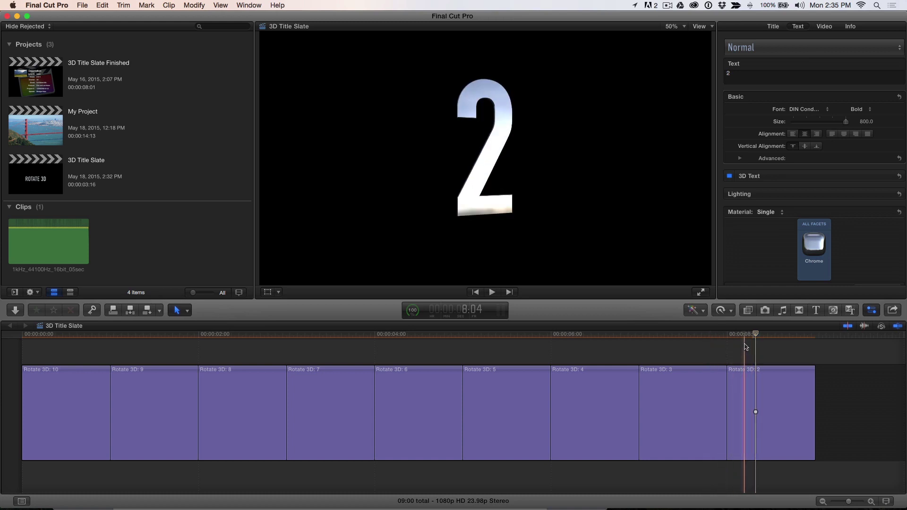
pyautogui.press('Up')
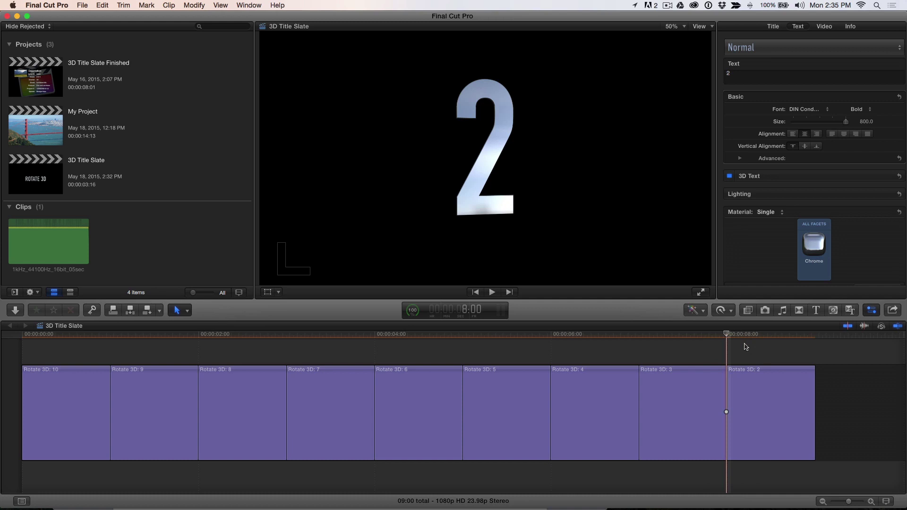
# Step: Remove a stray freeze frame and delete the Rotate 3D: 2 clip
pyautogui.hotkey('alt', 'f')
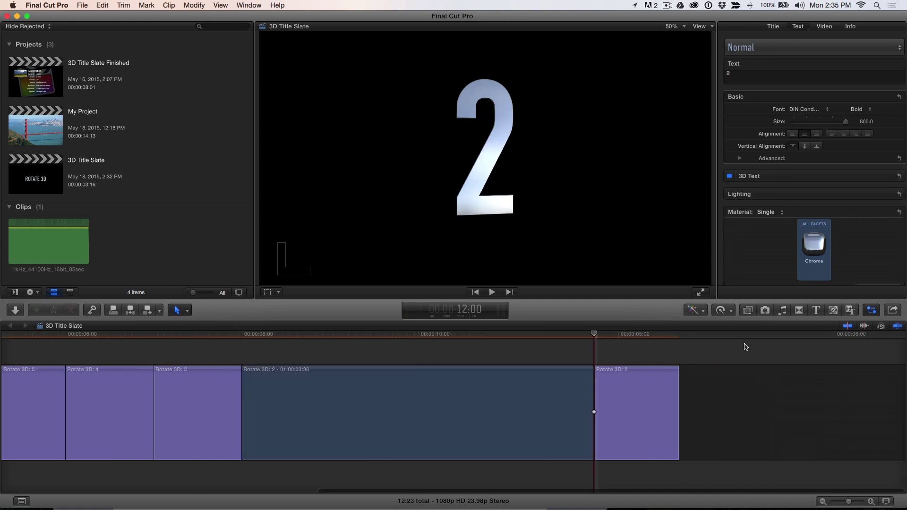
pyautogui.click(631, 411)
pyautogui.press('Delete')
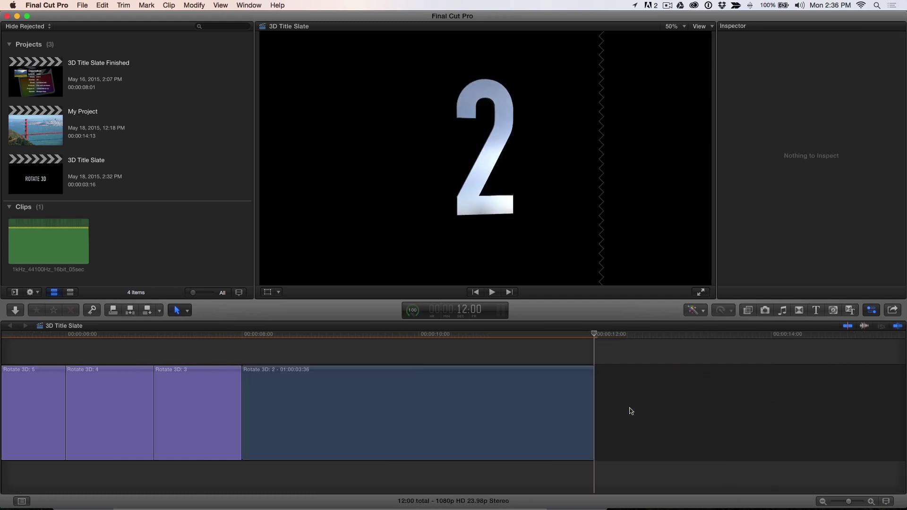
pyautogui.click(396, 419)
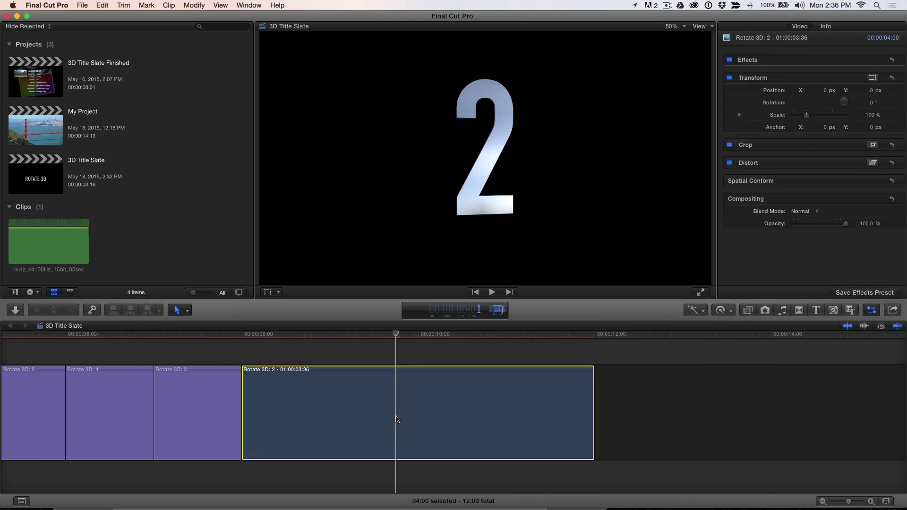
pyautogui.press('Delete')
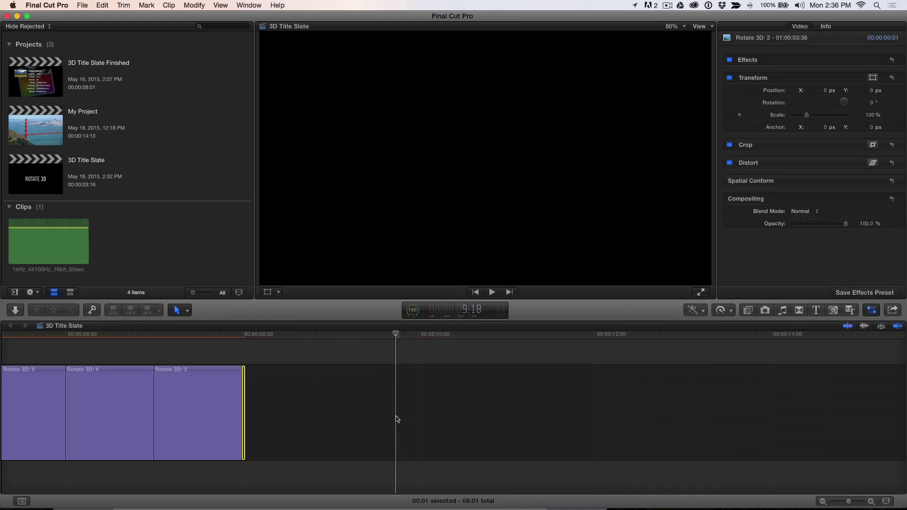
# Step: Combine all eight countdown clips into a compound clip named 3D Title Countdown 23.98
pyautogui.hotkey('shift', 'z')
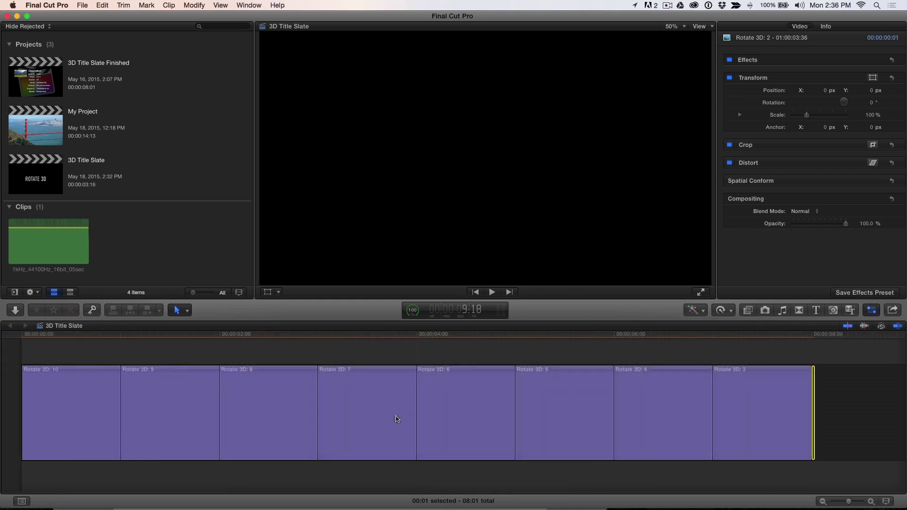
pyautogui.press('super+a')
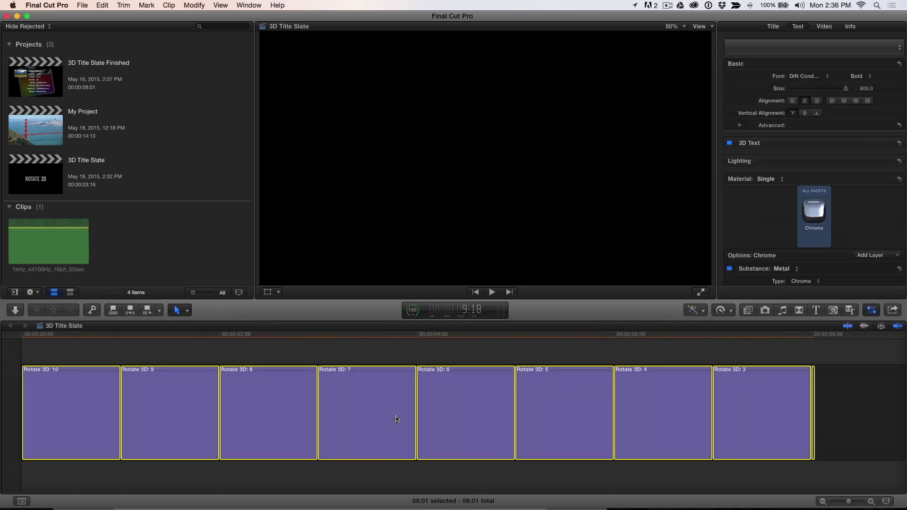
pyautogui.hotkey('alt', 'g')
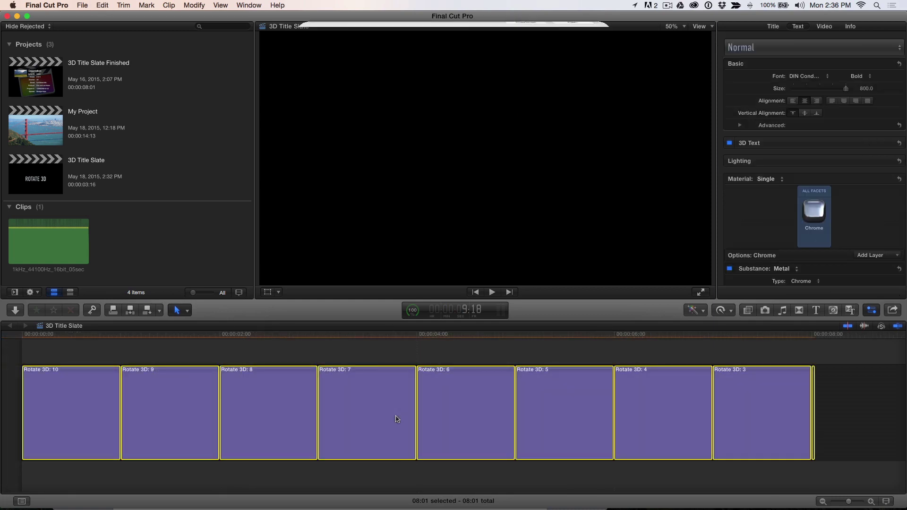
pyautogui.write('3D Title Slate Clip')
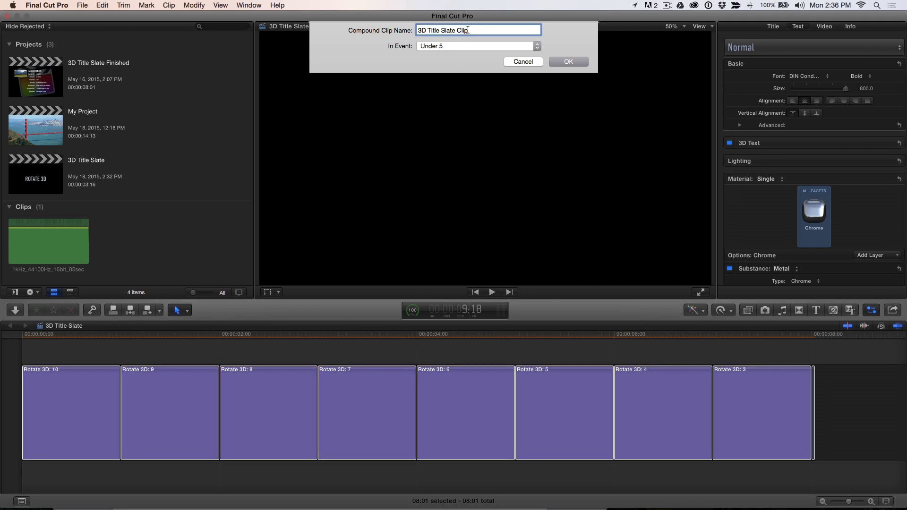
pyautogui.write('ntown 23.98')
pyautogui.click(566, 61)
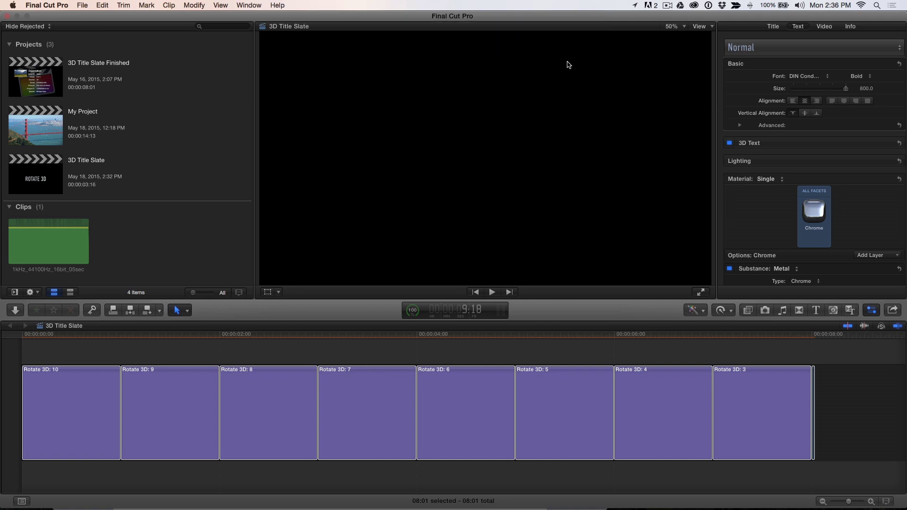
# Step: Open My Project, insert a 10-second gap at its start, and split it at 8:01
pyautogui.doubleClick(51, 131)
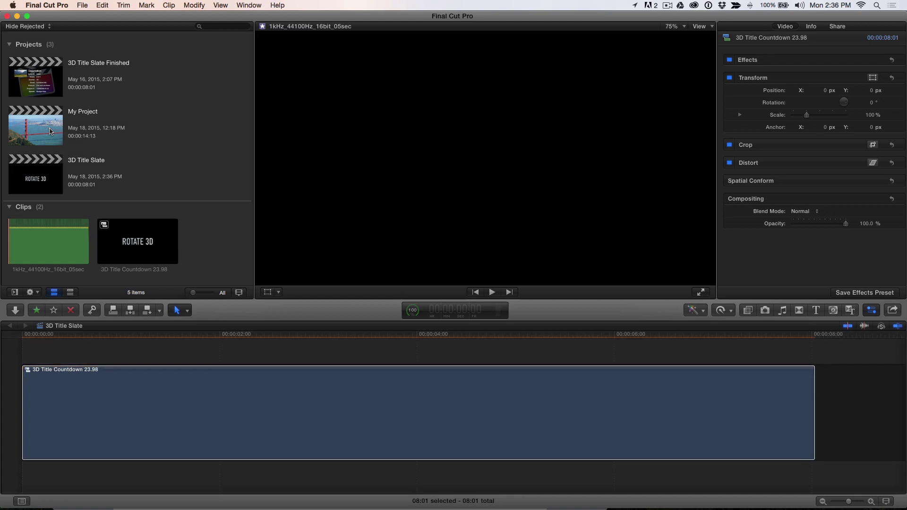
pyautogui.press('Home')
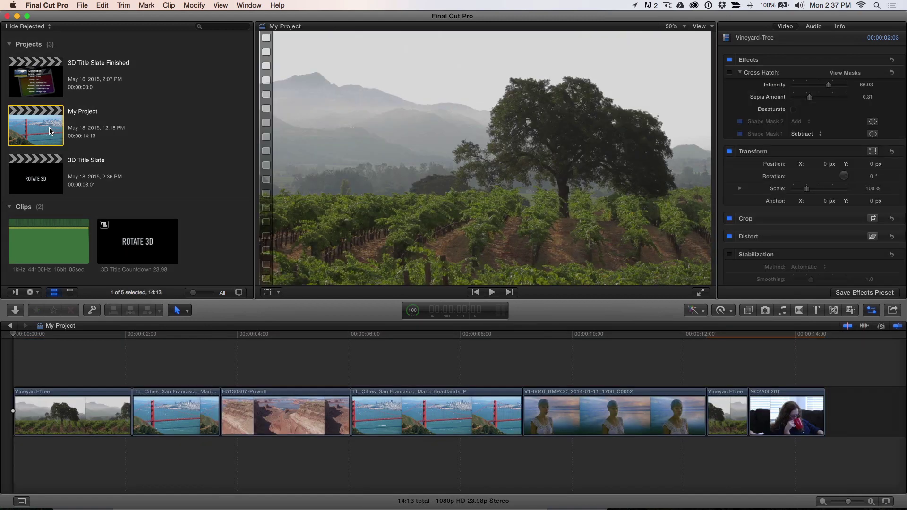
pyautogui.hotkey('alt', 'w')
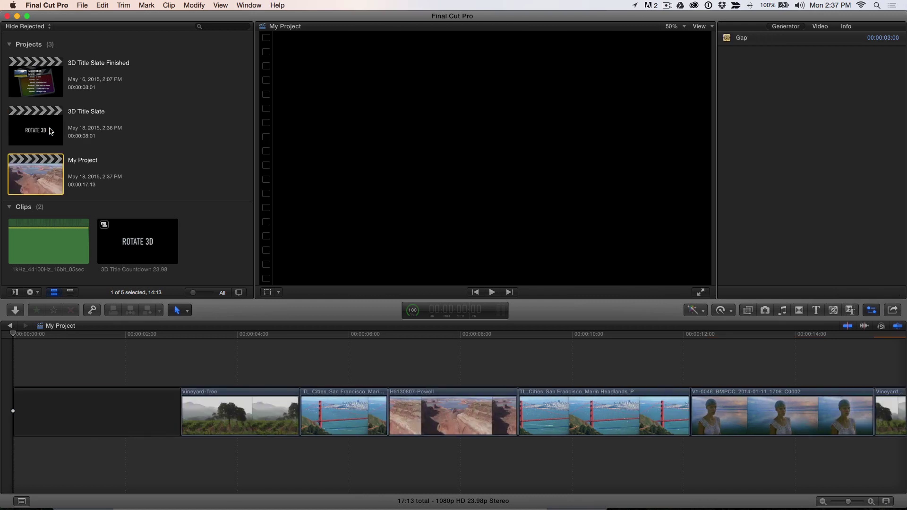
pyautogui.click(80, 413)
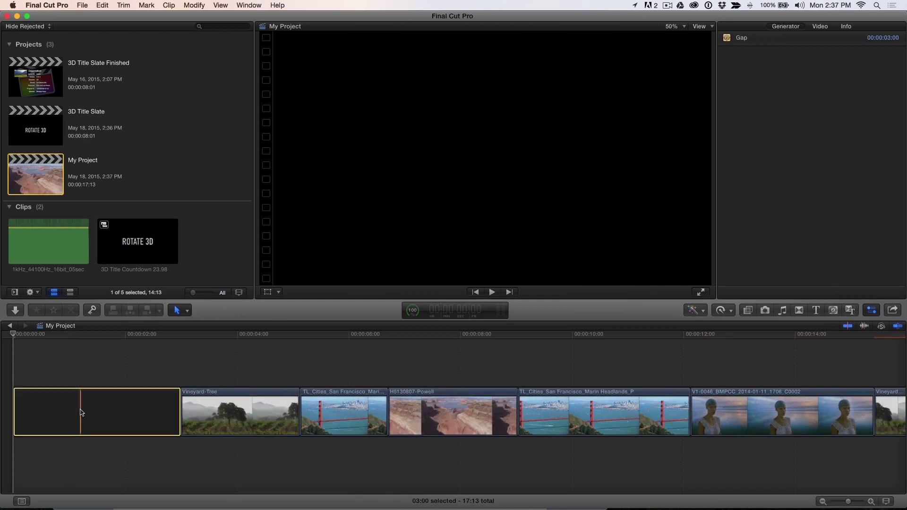
pyautogui.write('10.')
pyautogui.press('Return')
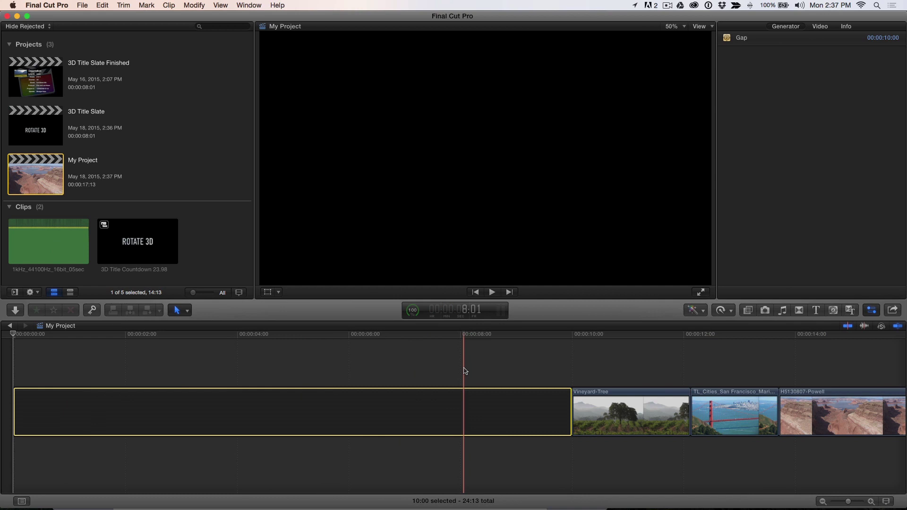
pyautogui.press('super+b')
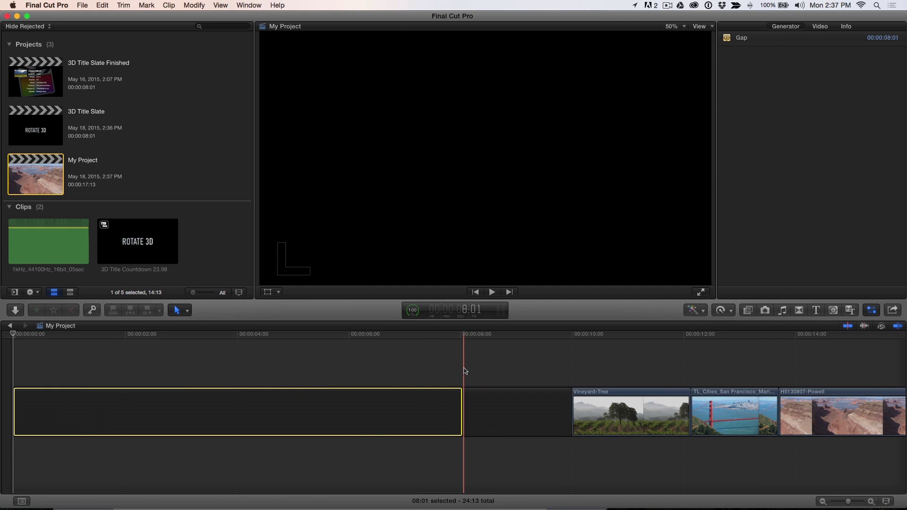
# Step: Replace the 8:01 opening gap with the Credits Slate title and open its Media Well source picker
pyautogui.click(816, 310)
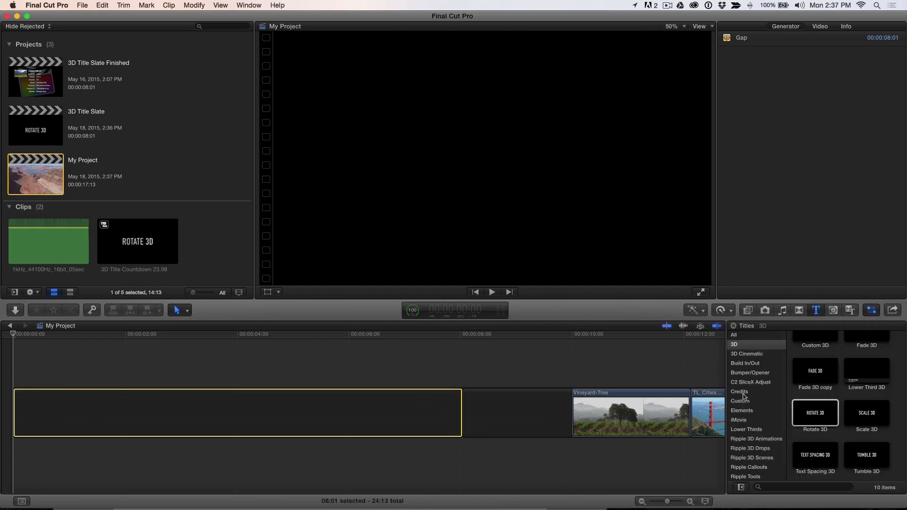
pyautogui.click(744, 394)
pyautogui.scroll(3, 855, 373)
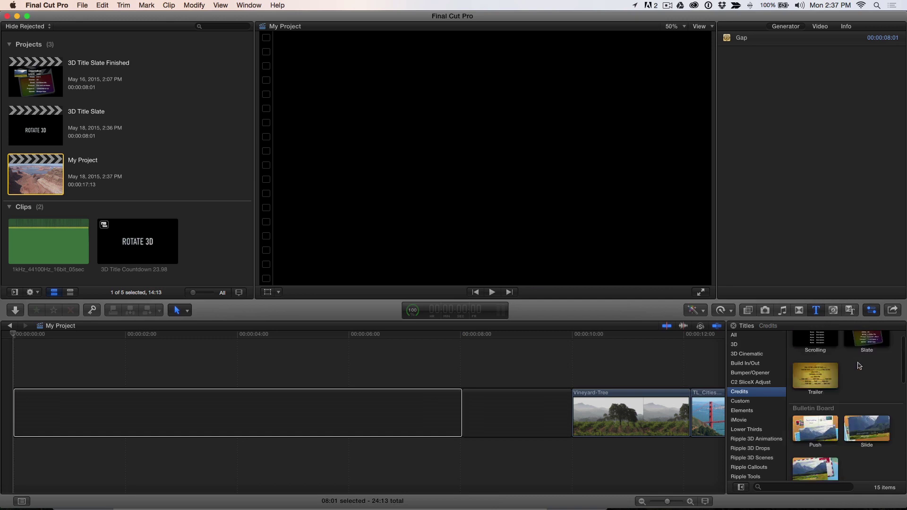
pyautogui.moveTo(864, 352); pyautogui.dragTo(260, 412)
pyautogui.click(326, 431)
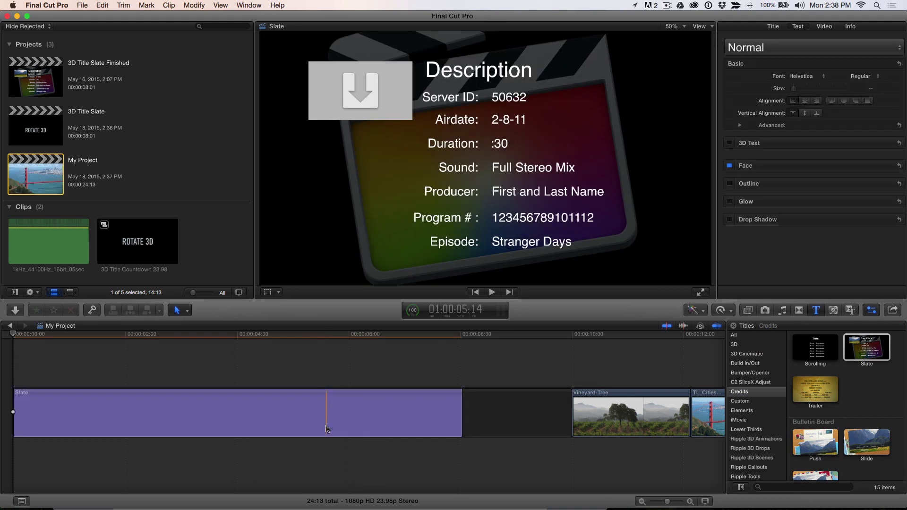
pyautogui.click(773, 26)
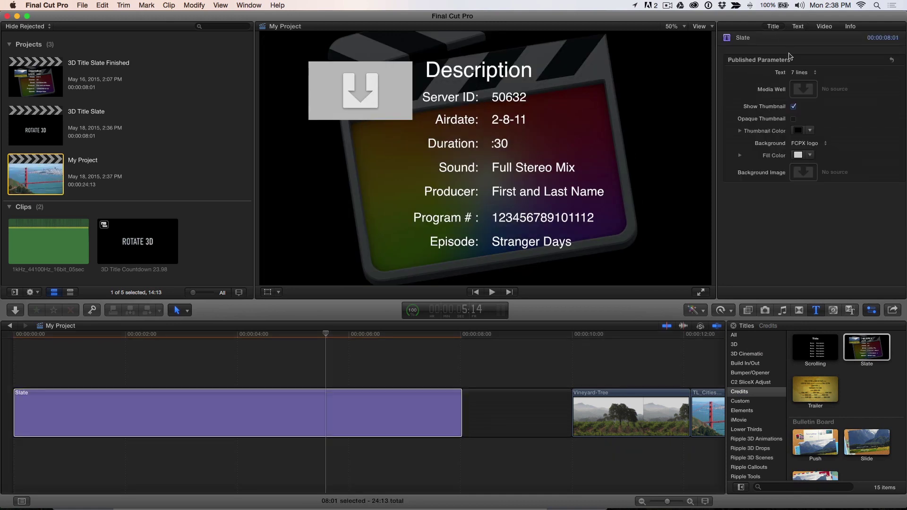
pyautogui.click(809, 91)
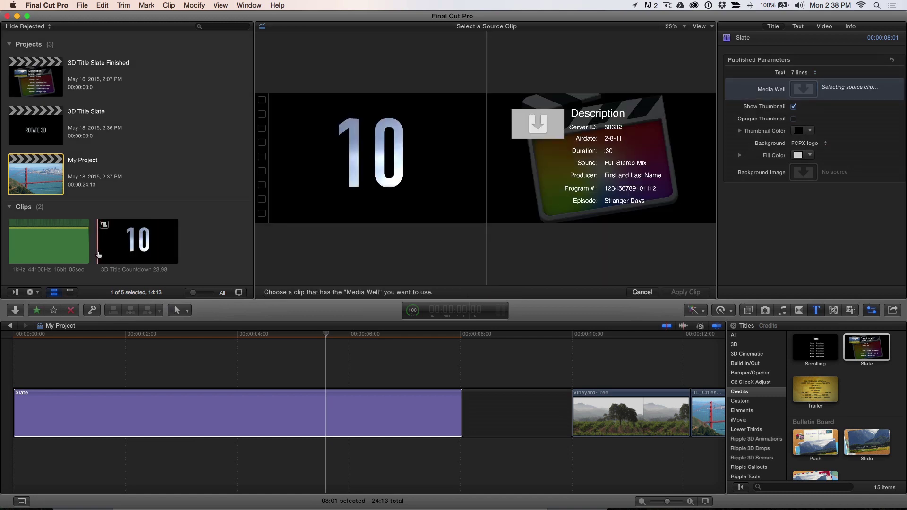
# Step: Apply 3D Title Countdown 23.98 to the slate's media well and scale the countdown number to 150%
pyautogui.click(98, 255)
pyautogui.click(679, 294)
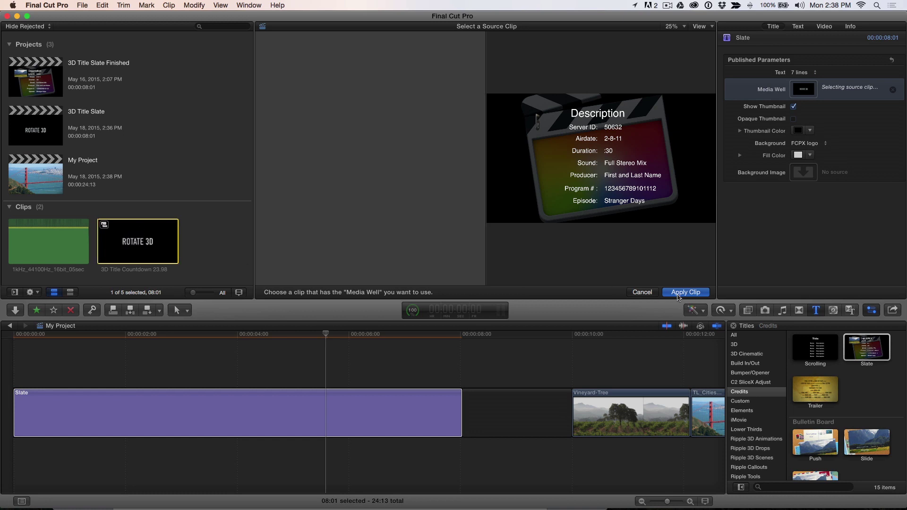
pyautogui.click(355, 411)
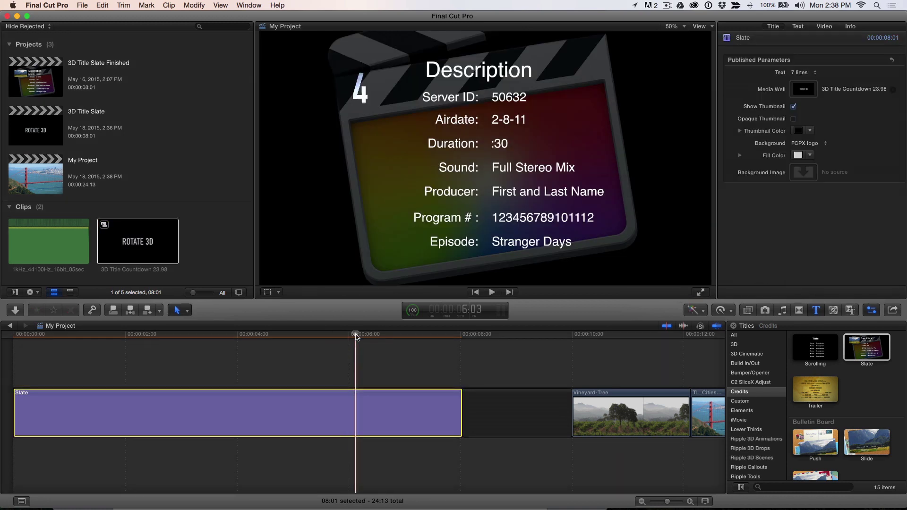
pyautogui.click(362, 99)
pyautogui.moveTo(413, 121); pyautogui.dragTo(428, 136)
pyautogui.click(492, 412)
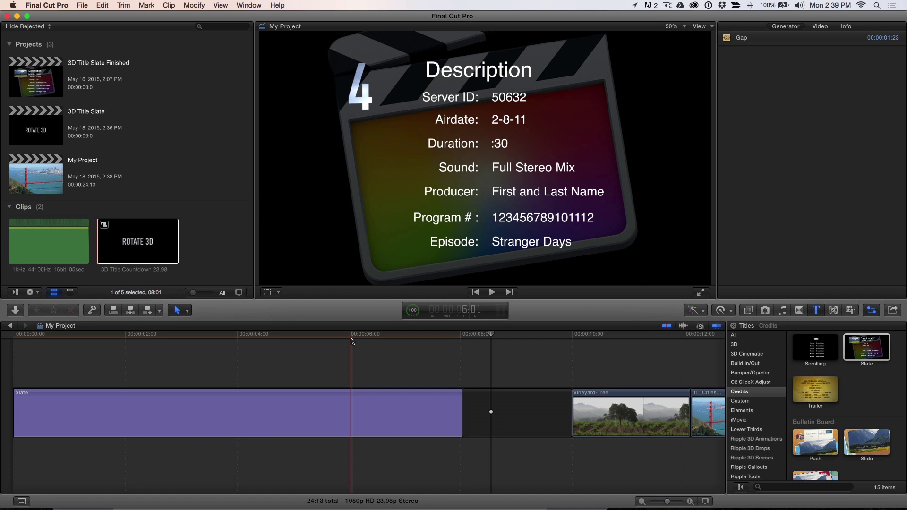
# Step: Connect the 1kHz tone as a 2-pop one frame before the slate's end, then play the project
pyautogui.press('Up')
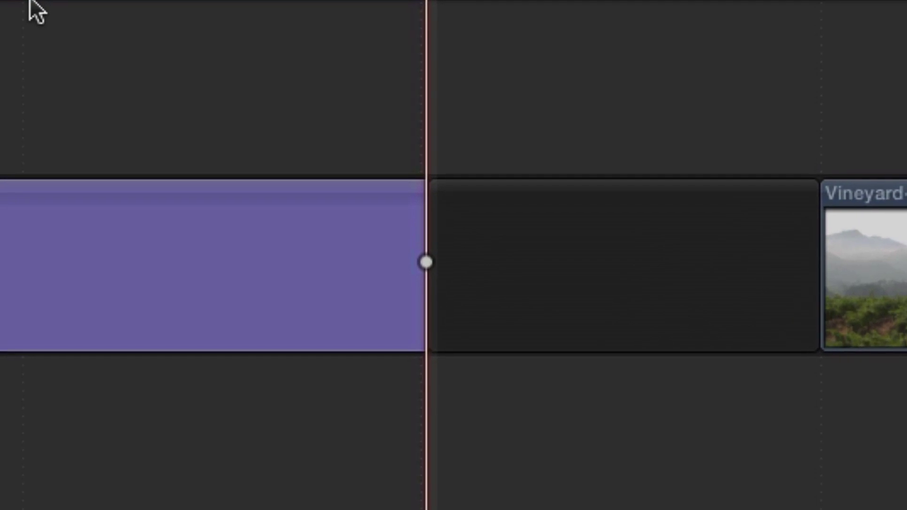
pyautogui.press('Left')
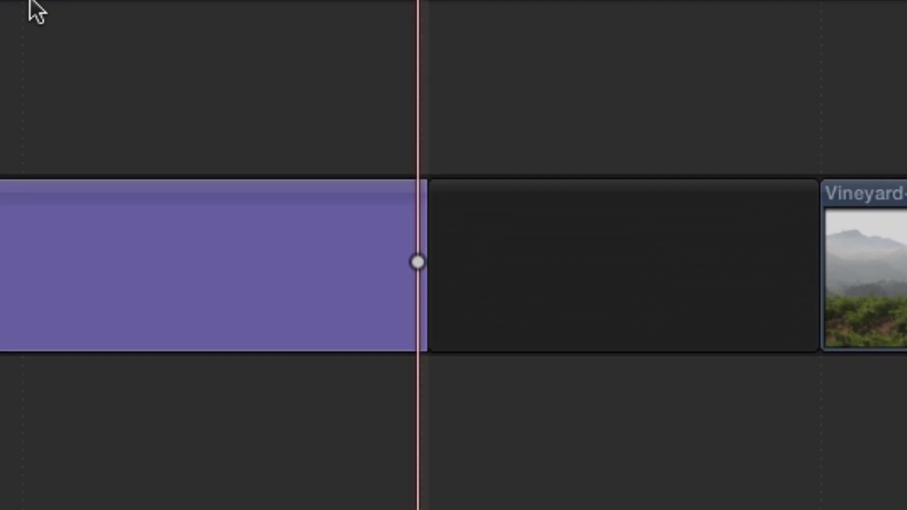
pyautogui.press('\\')
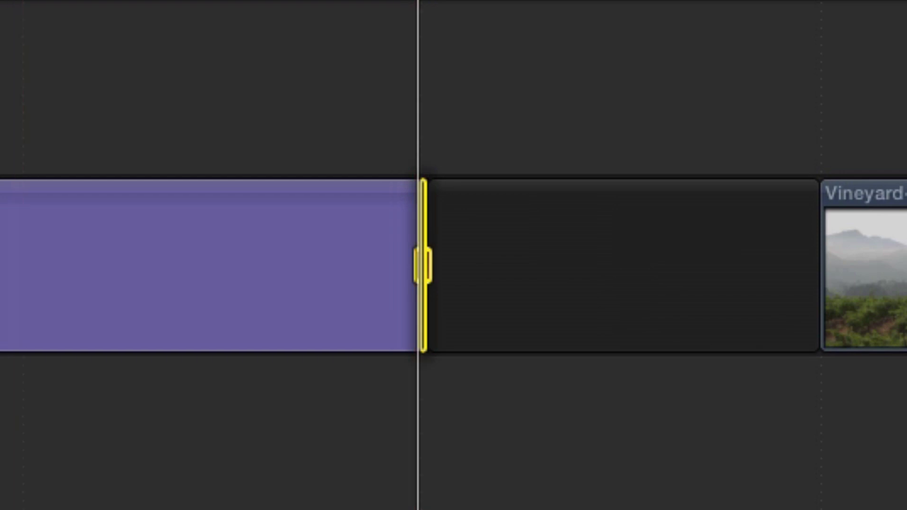
pyautogui.press('q')
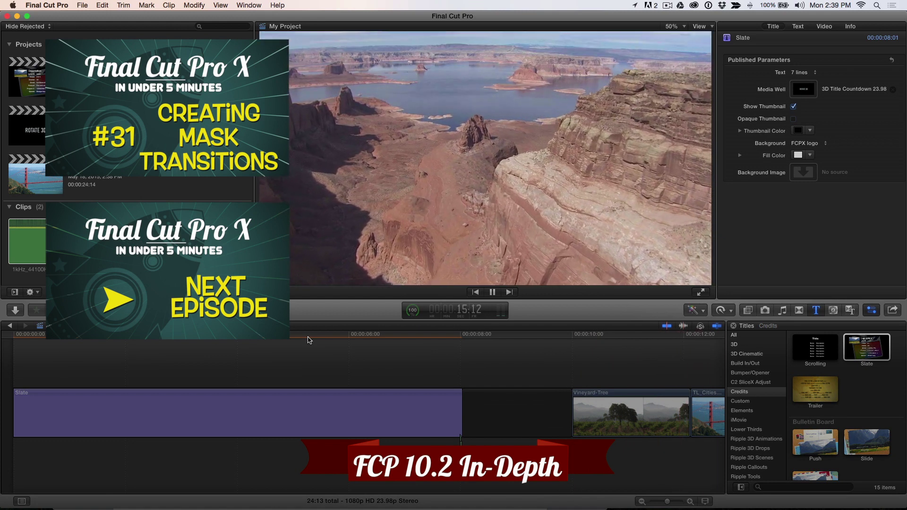
pyautogui.press('space')
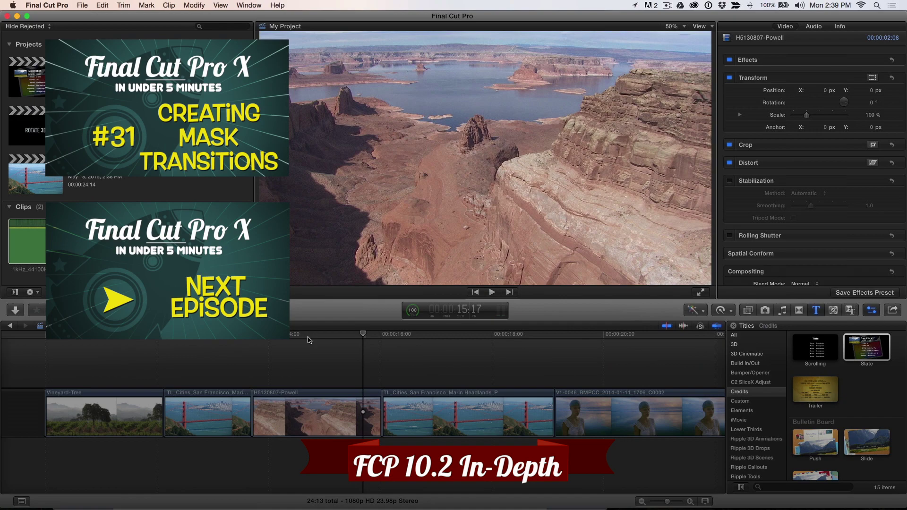